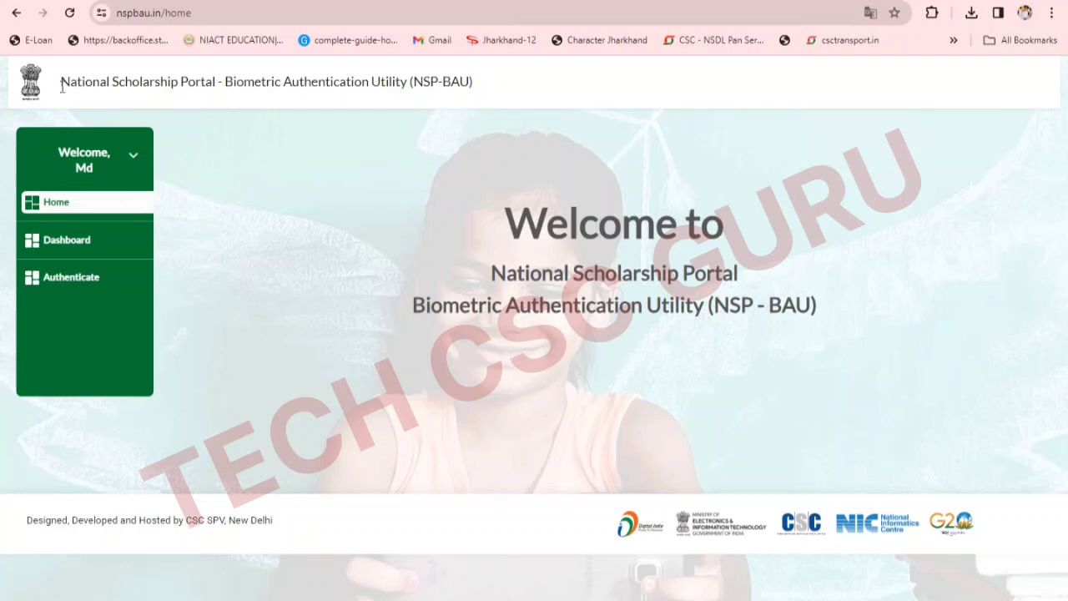
left_click_drag(62, 89, 493, 90)
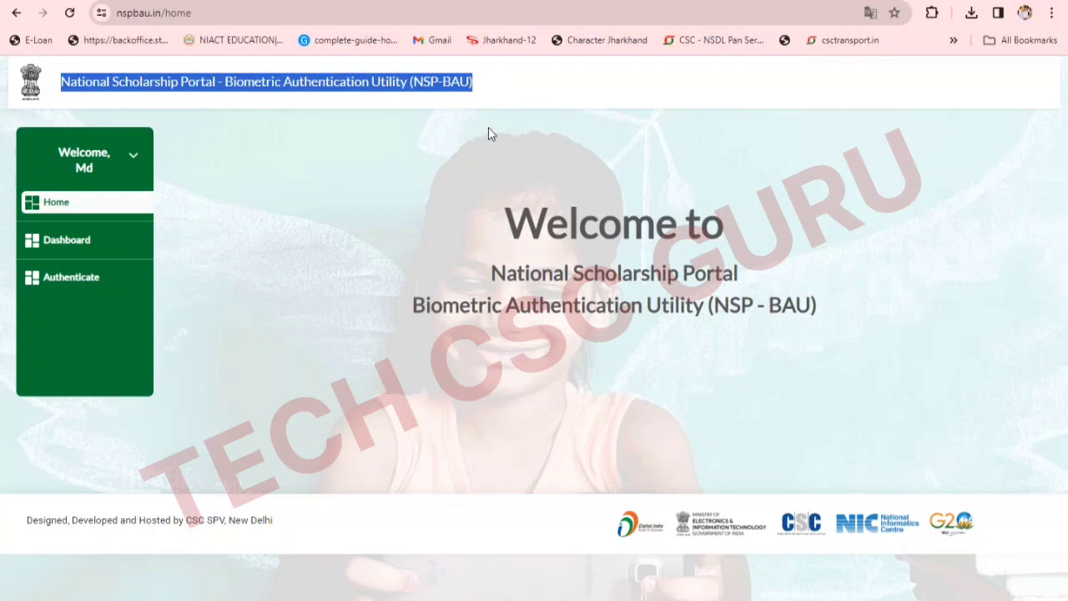
left_click(307, 224)
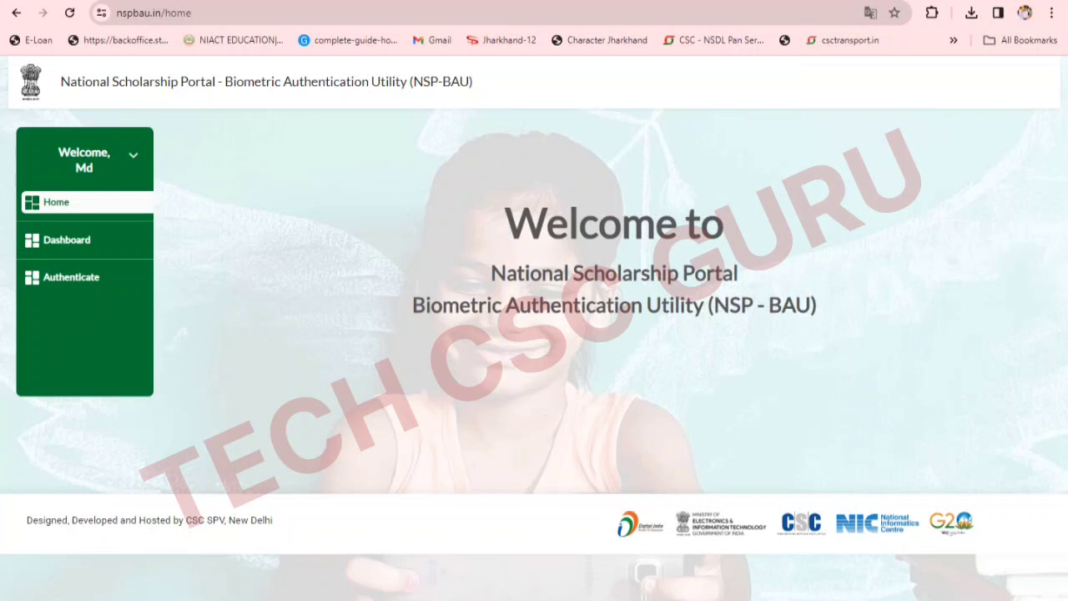
Step: Open the nspbau.in/login page in a new browser tab
key("ctrl+t")
left_click(626, 8)
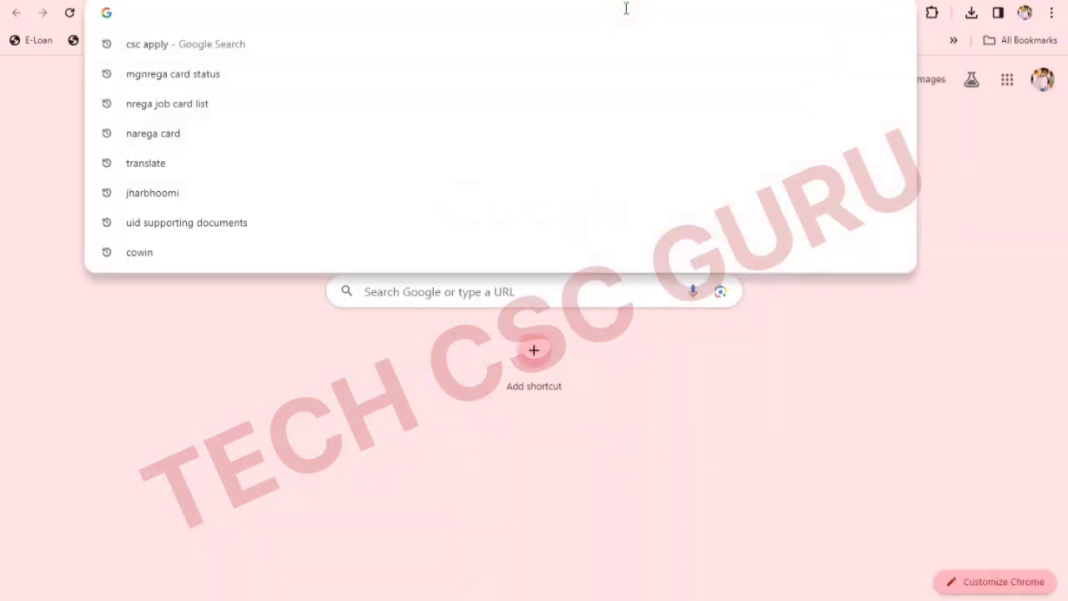
type("n/login")
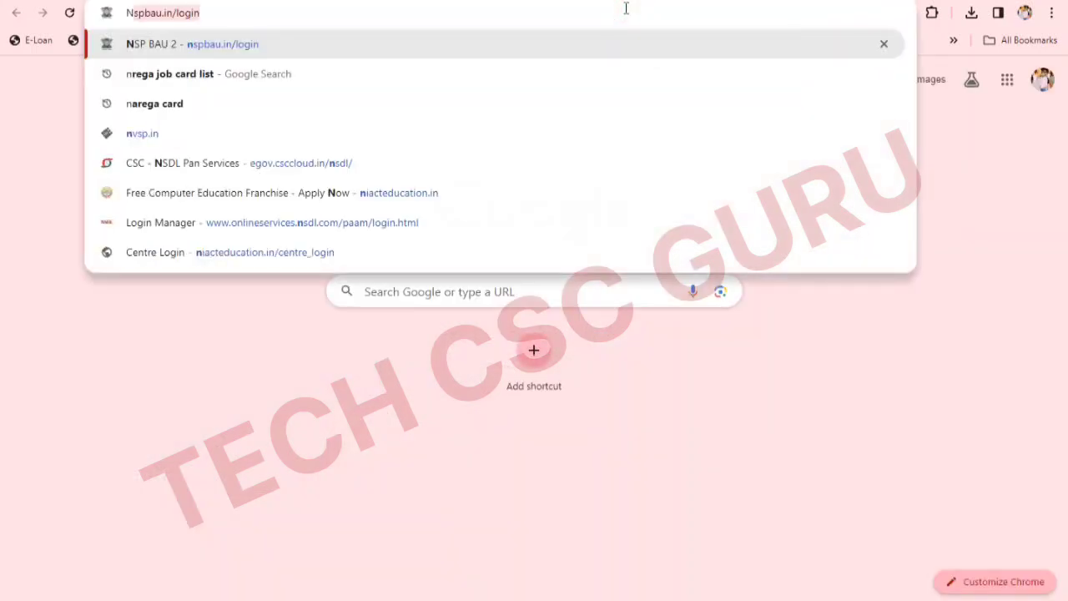
key("Return")
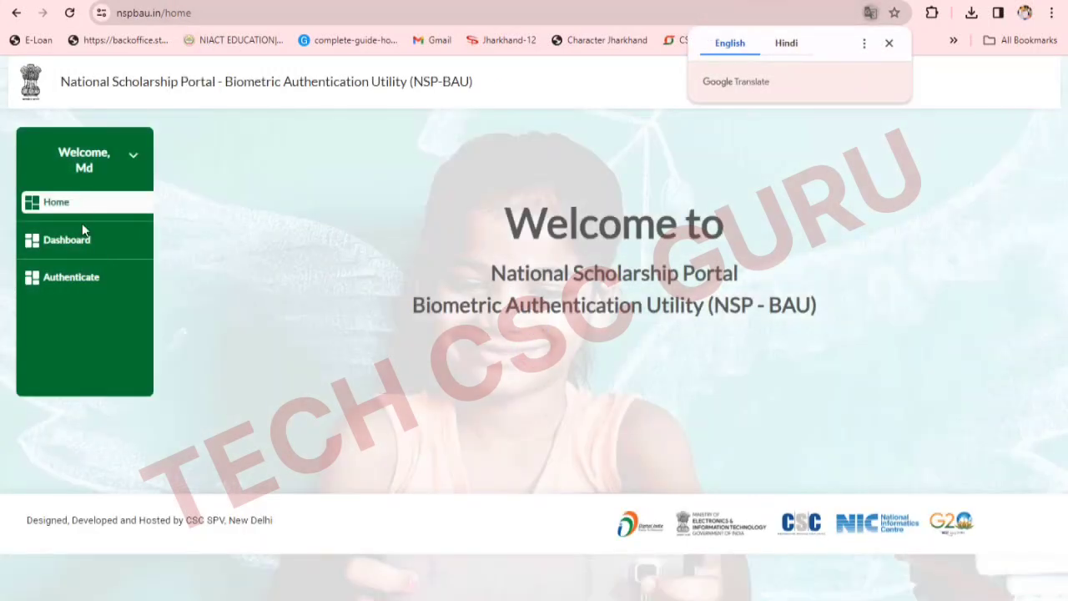
Step: Log out of the NSP-BAU account, confirm the logout and dismiss the message
left_click(103, 159)
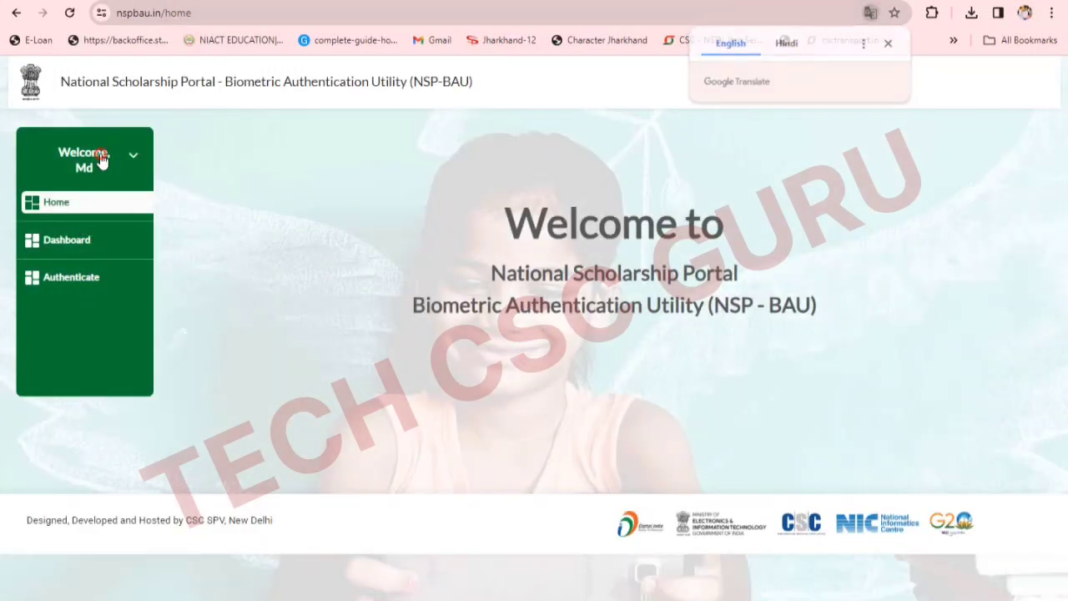
left_click(57, 195)
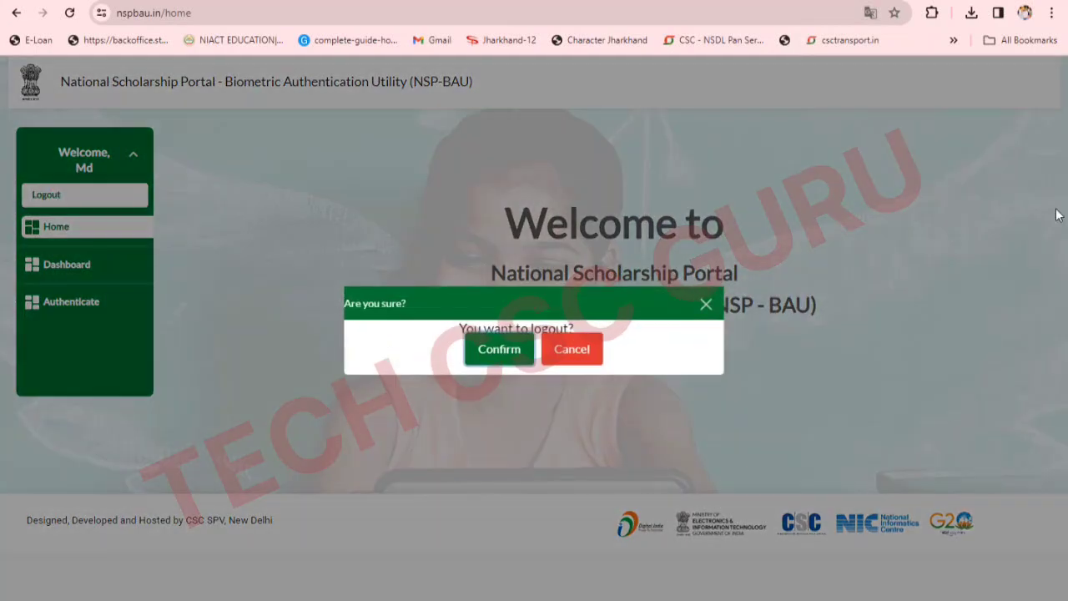
left_click(493, 356)
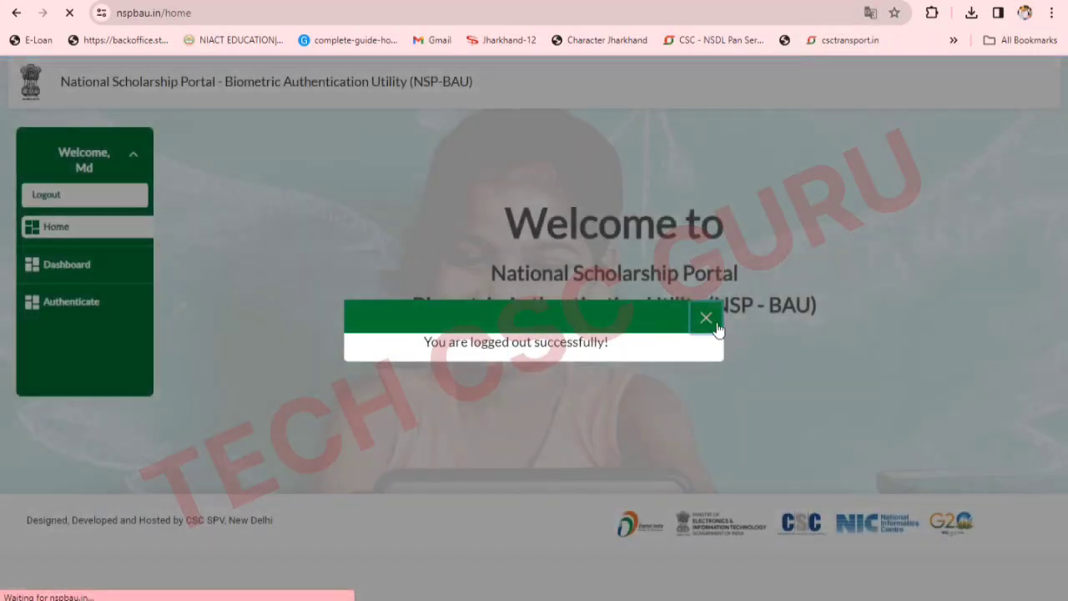
left_click(708, 318)
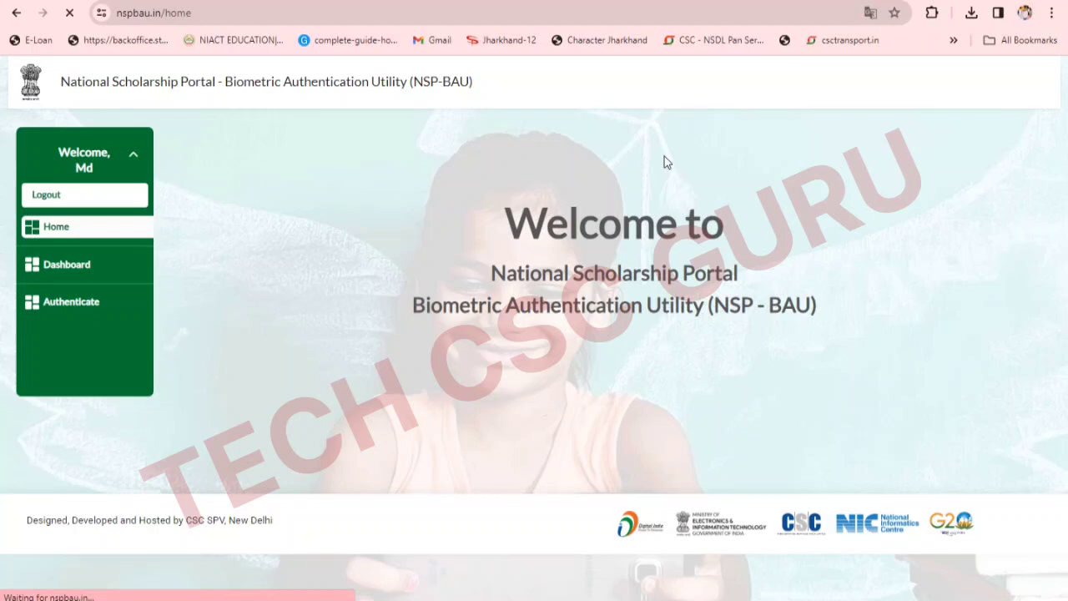
Step: Try to log out of the portal again and close the message
left_click(44, 195)
left_click(511, 361)
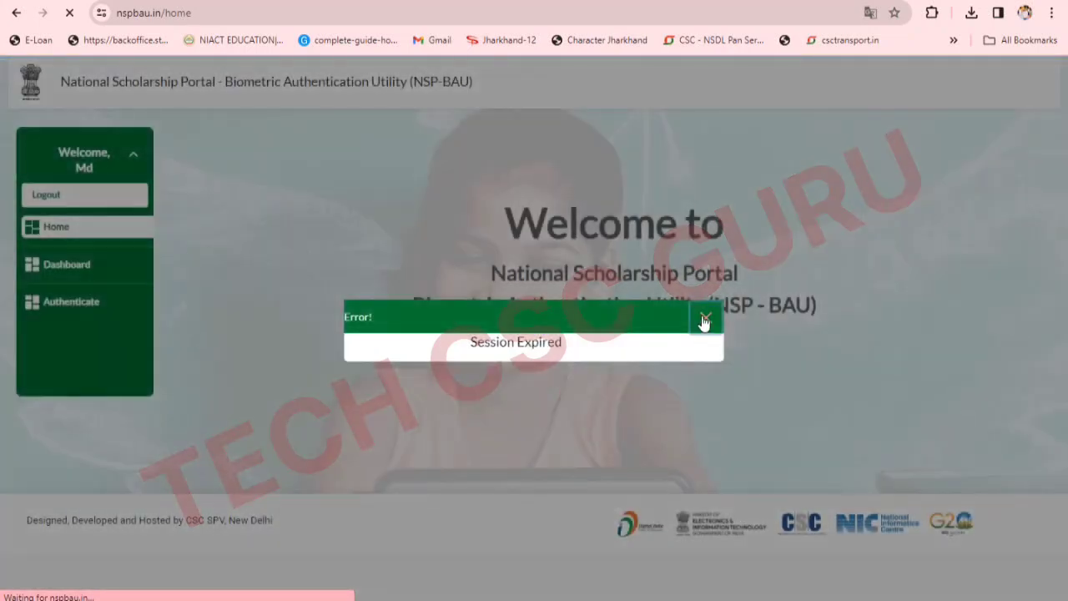
left_click(705, 317)
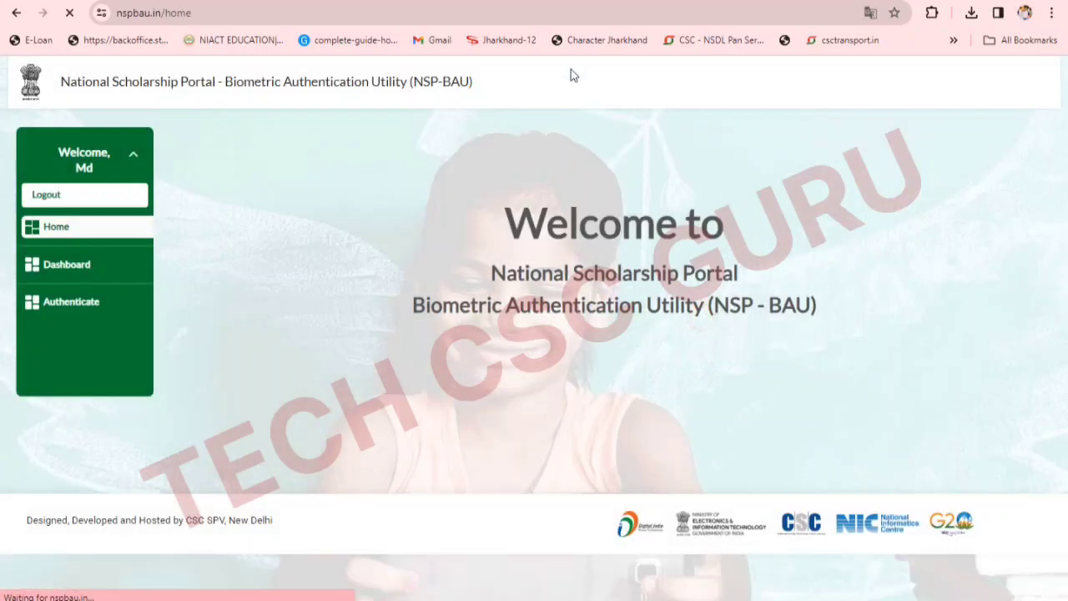
Step: Go to nspbau.in/login and start logging in with DigitalSeva
left_click(512, 10)
type("N")
key("Return")
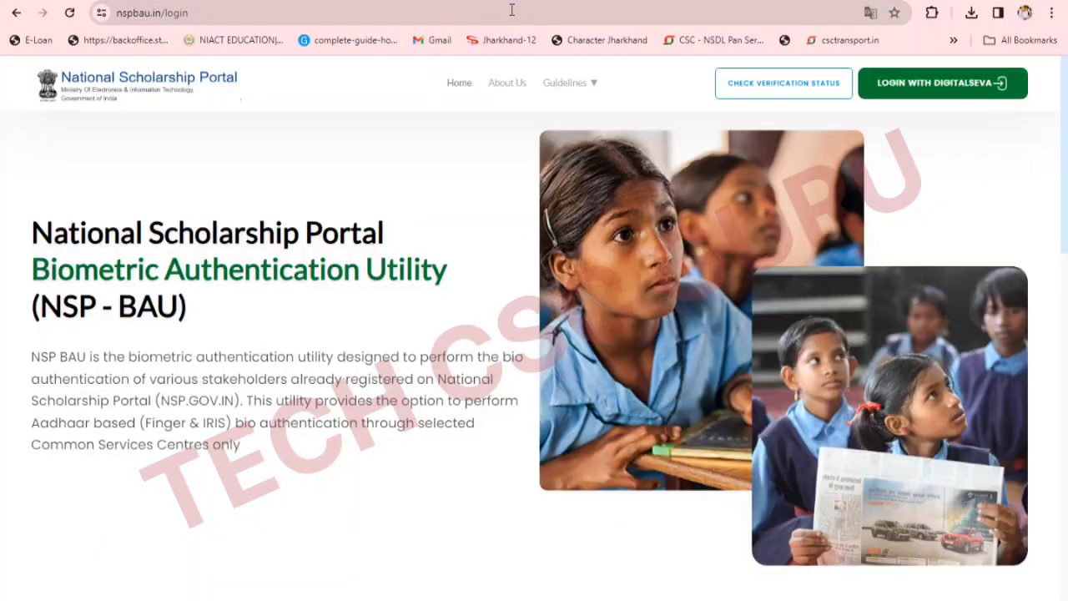
left_click(909, 86)
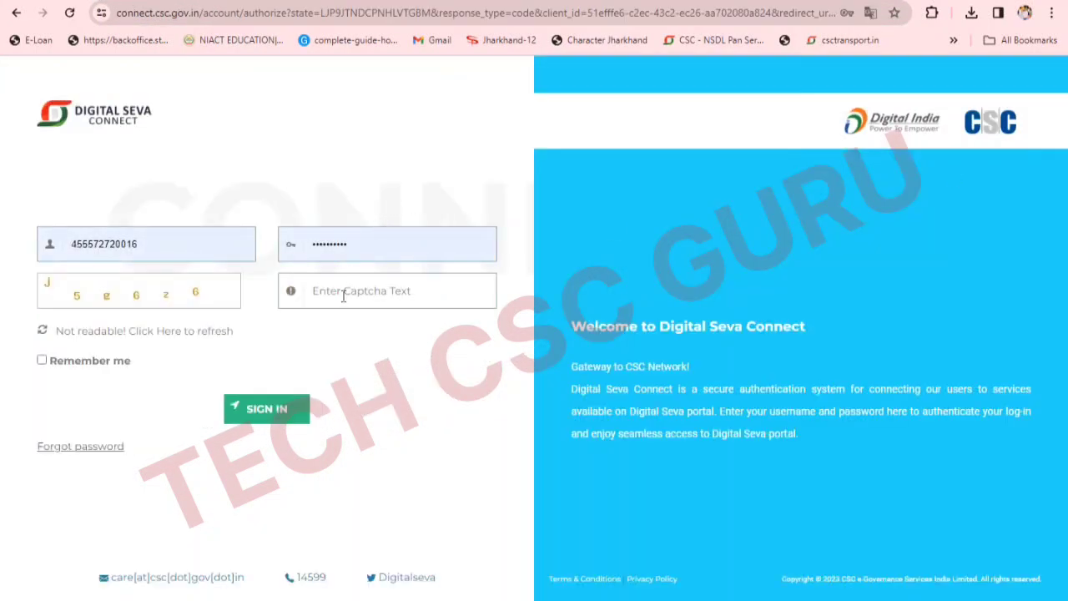
Step: Fill in the captcha text on the Digital Seva Connect form and try to sign in with the prefilled credentials
left_click(342, 293)
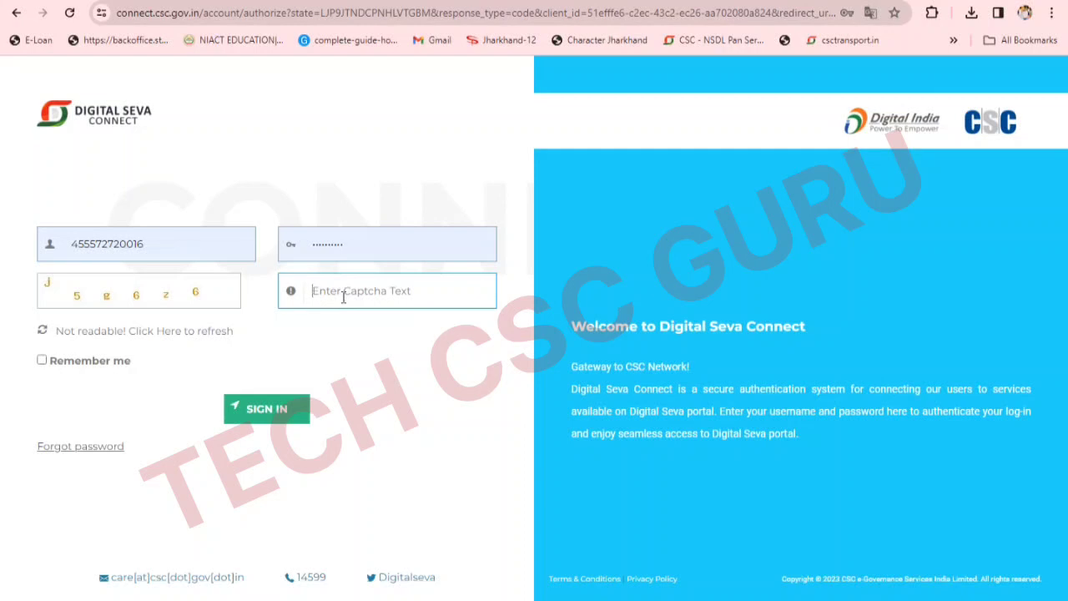
type("J5G6z6")
left_click(274, 417)
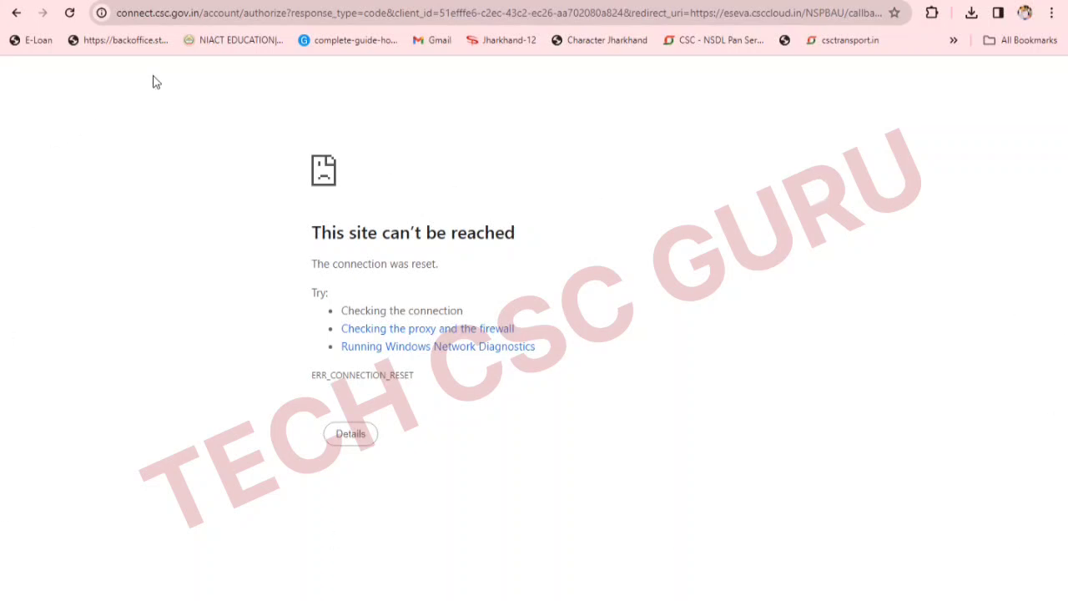
Step: Reload the unreachable sign-in page twice, agreeing to resubmit the form data each time
left_click(71, 14)
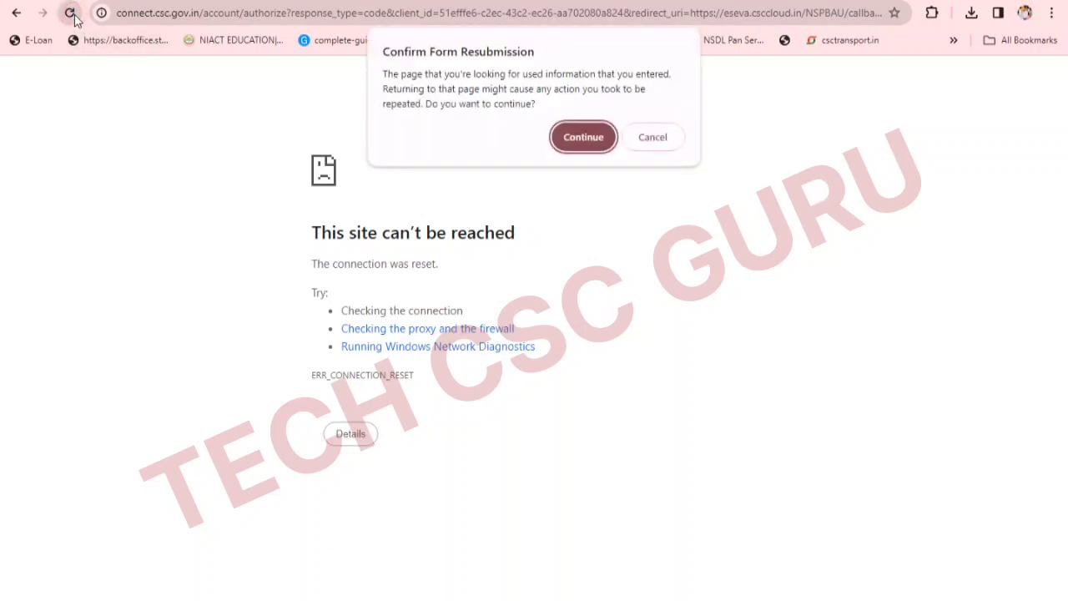
left_click(599, 144)
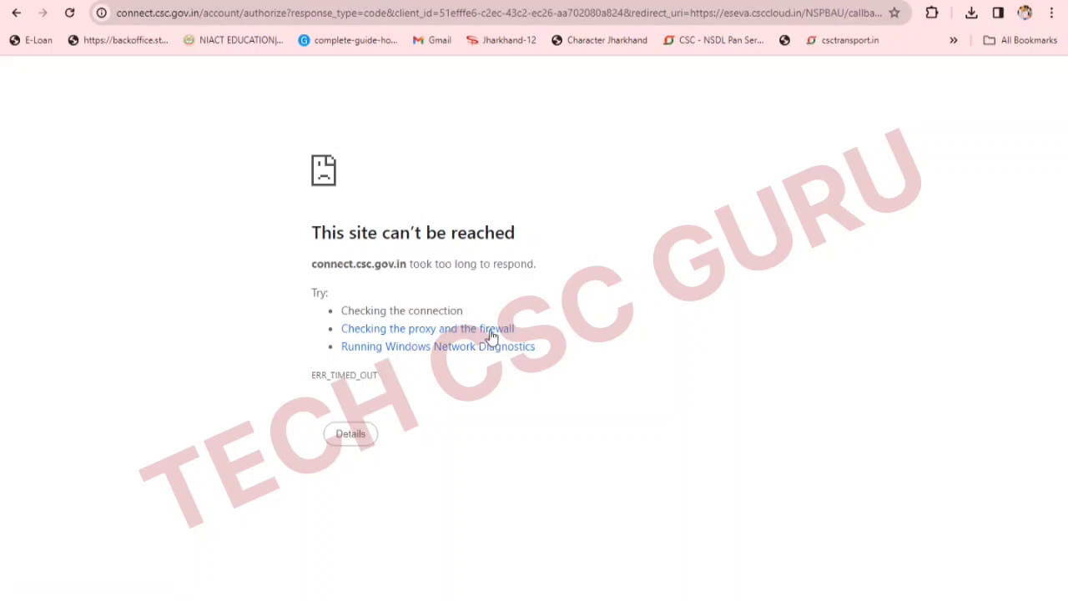
left_click(67, 13)
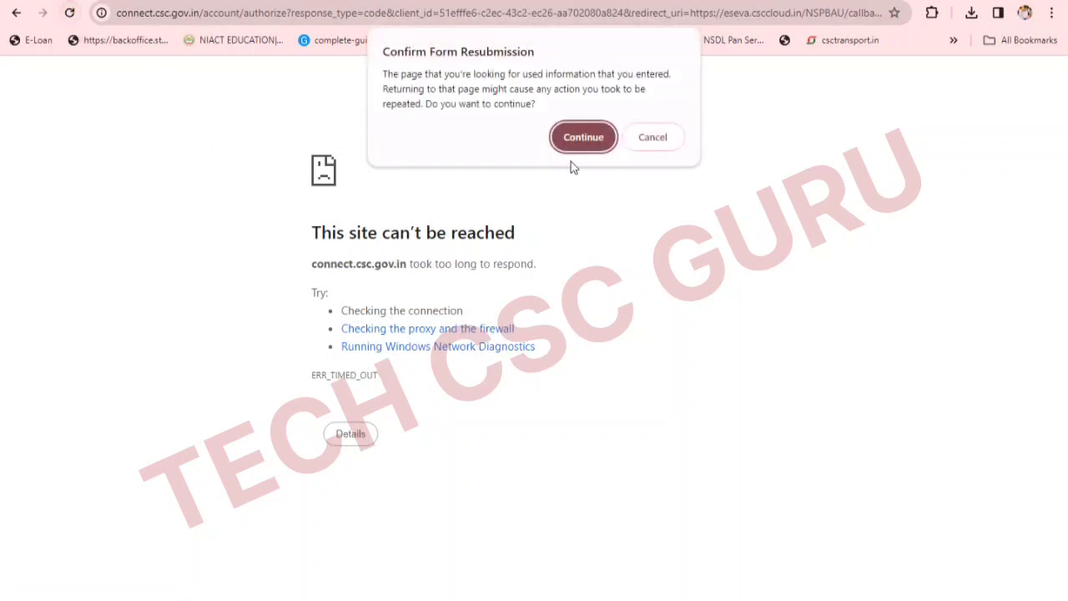
left_click(580, 139)
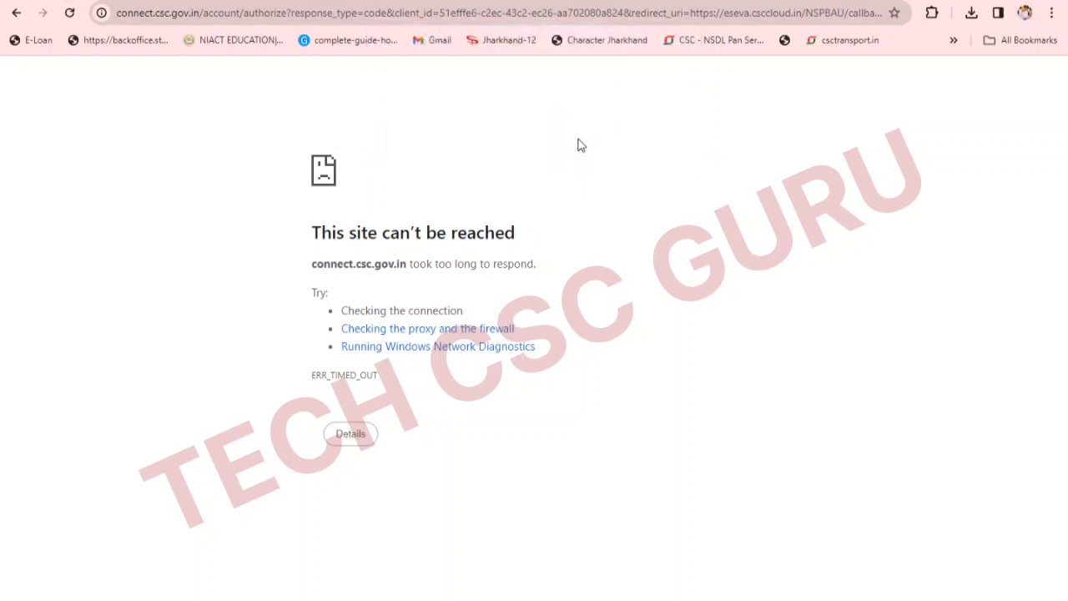
Step: Return to nspbau.in/login, close the saved-passwords warning and start the DigitalSeva login again
left_click(528, 14)
type("NS")
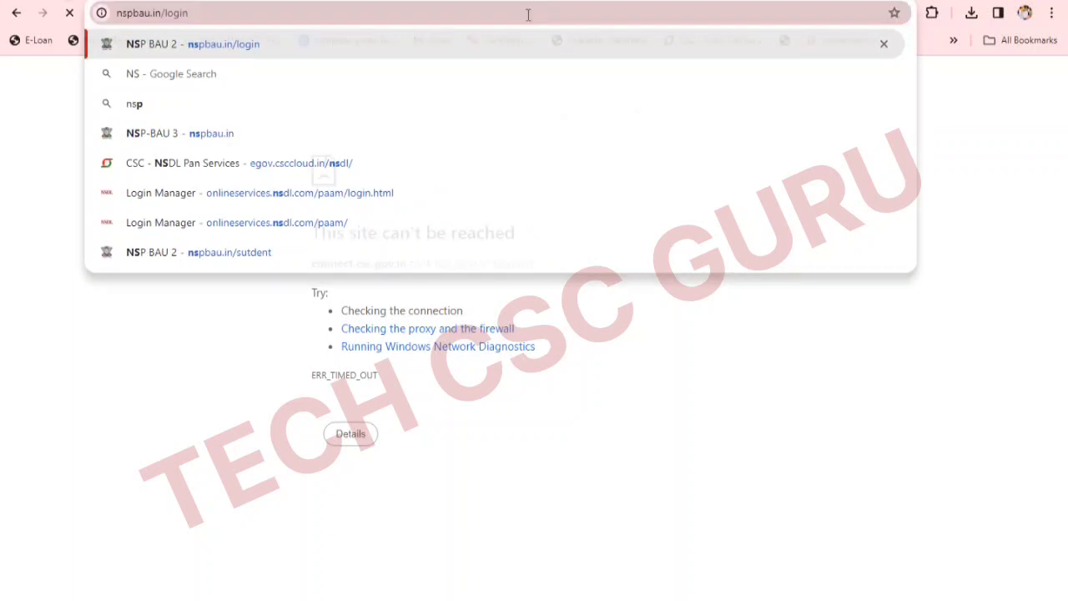
key("Return")
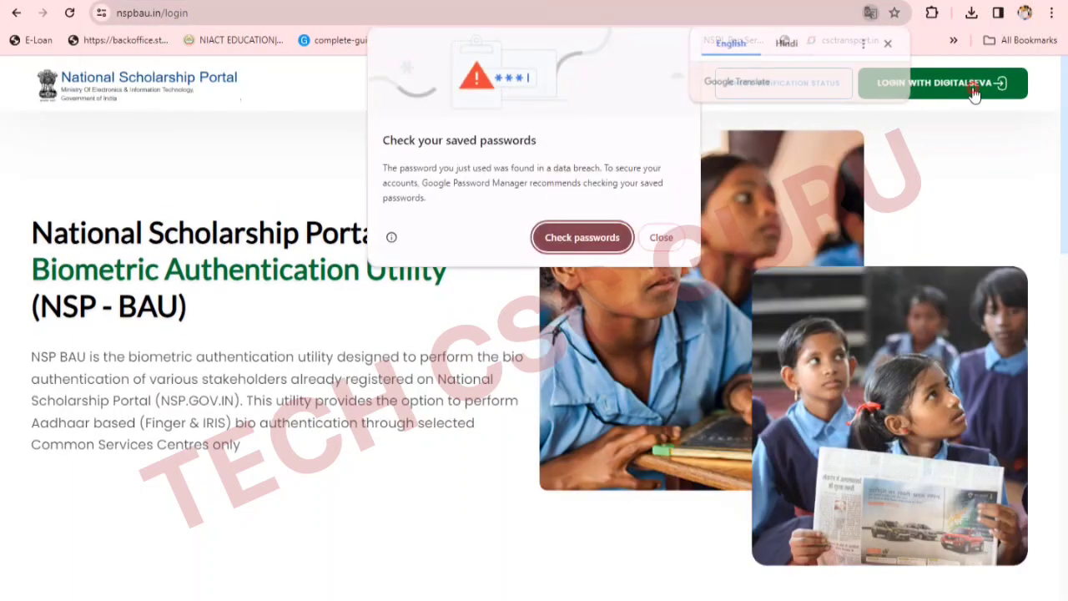
left_click(661, 238)
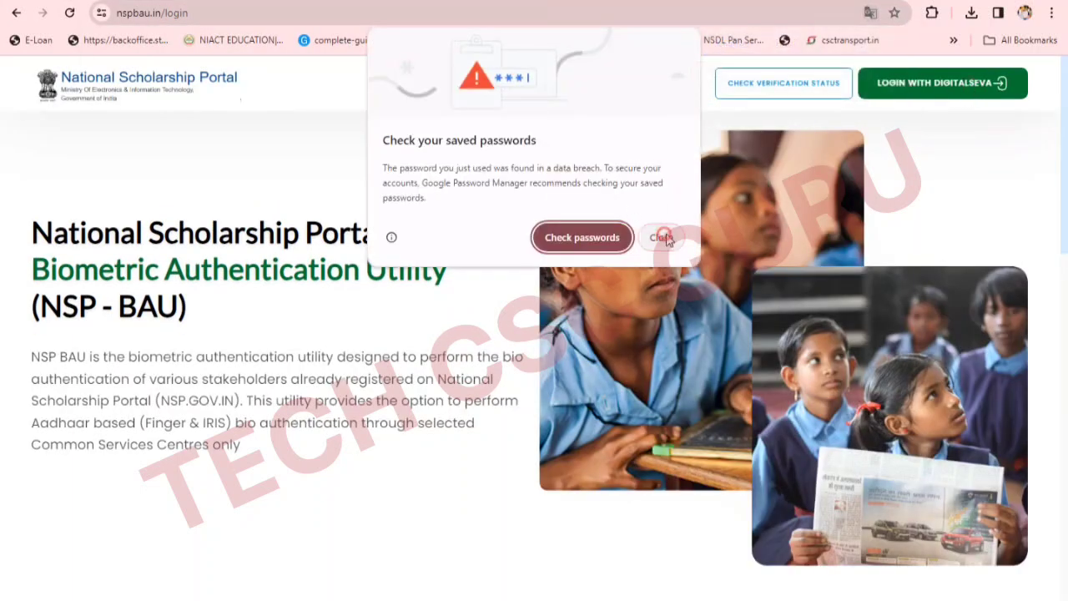
left_click(943, 87)
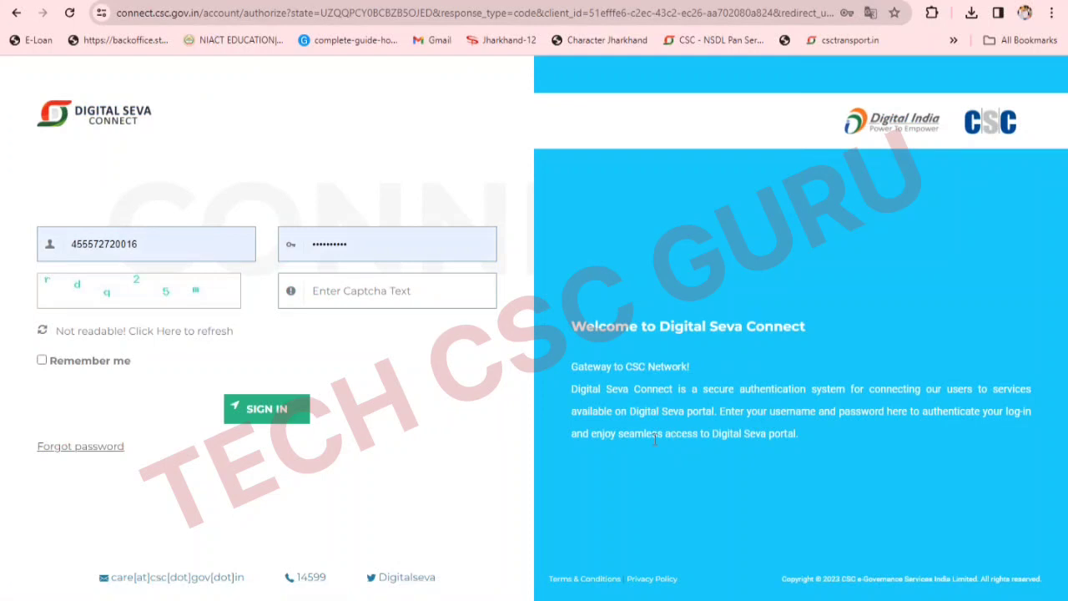
Step: Enter the new captcha text on the Digital Seva Connect form and sign in
left_click(344, 298)
type("RD")
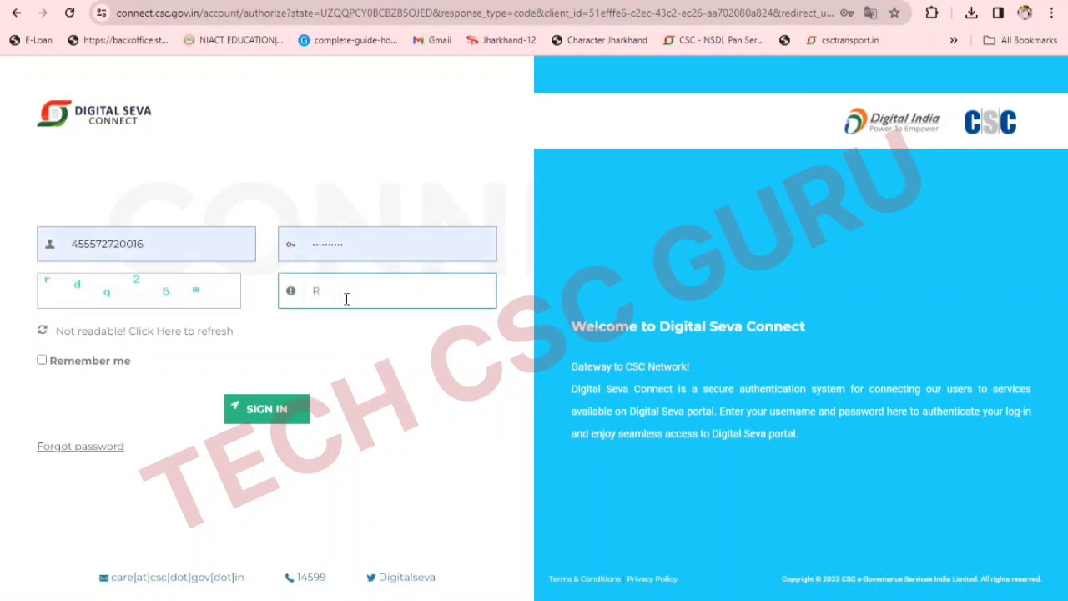
type("Q25M")
left_click(274, 409)
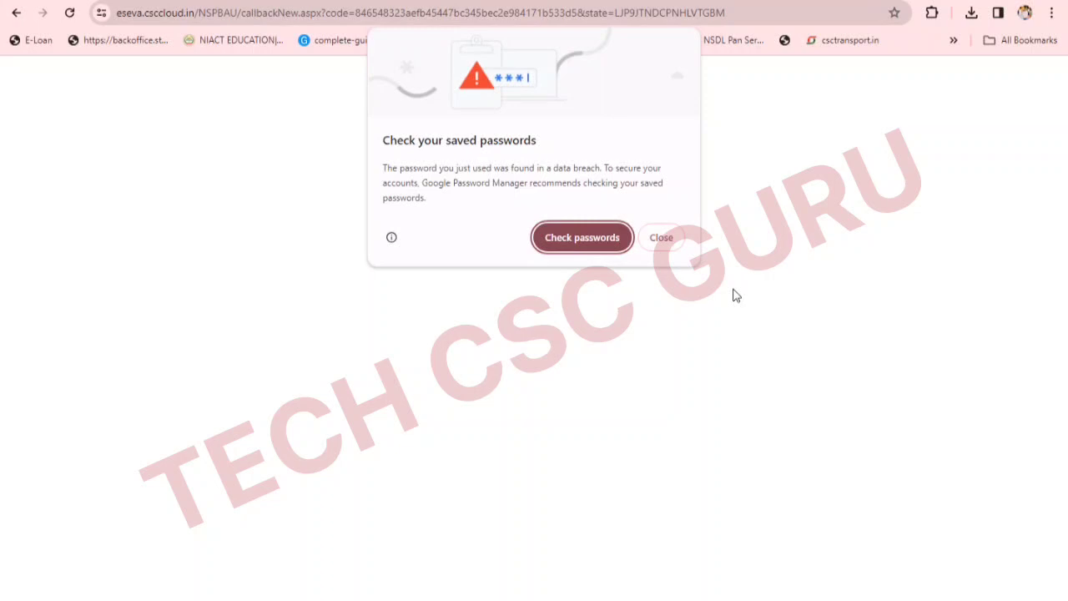
Step: Close the saved-passwords warning, reload nspbau.in/login and log in with DigitalSeva to reach the Aadhaar verification page
left_click(656, 241)
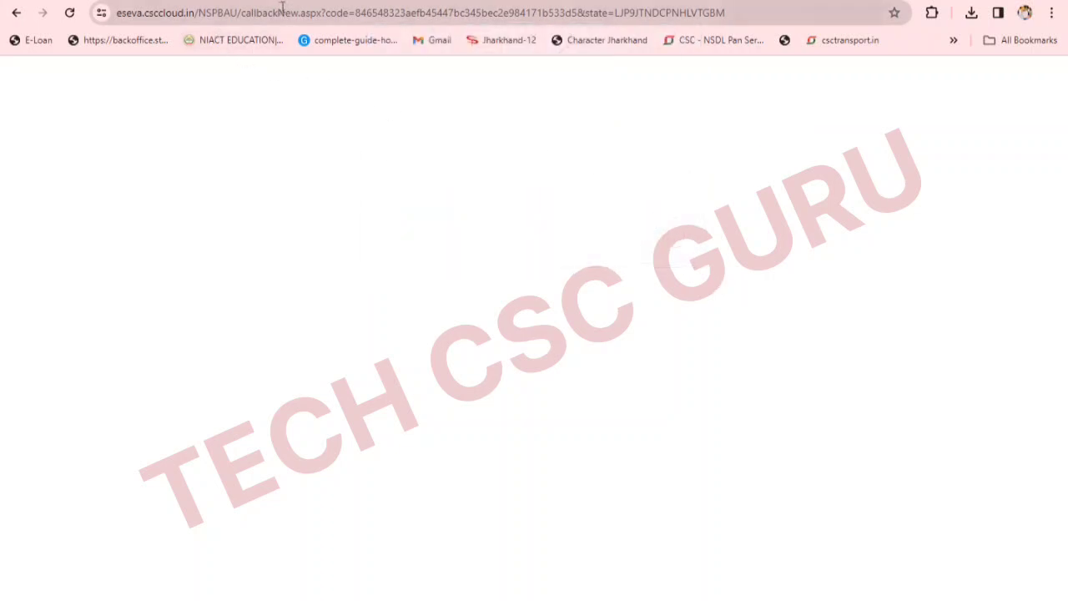
left_click(476, 9)
type("Nsp")
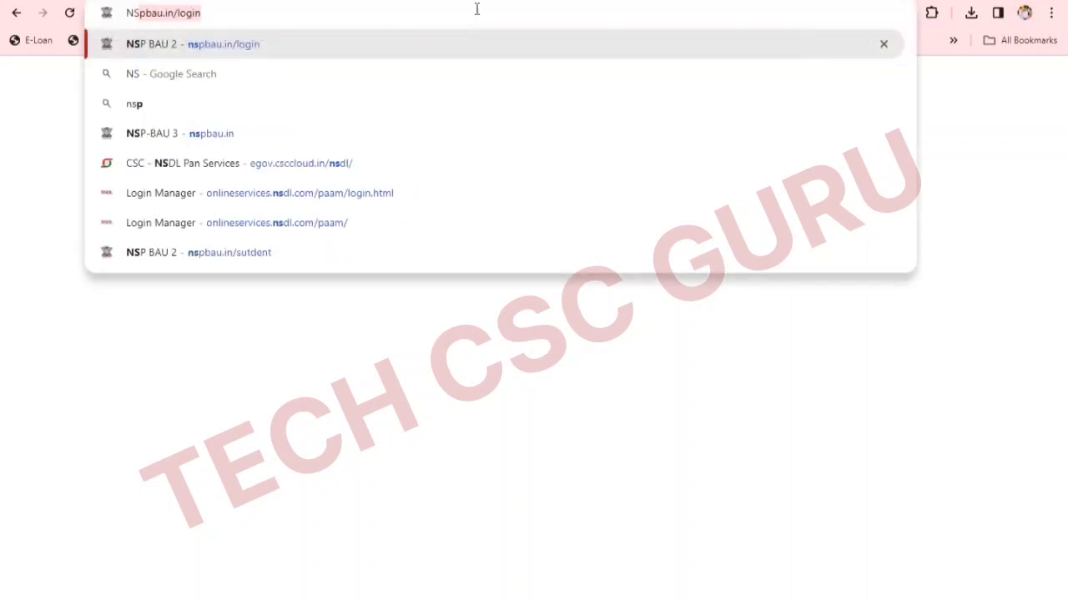
key("Return")
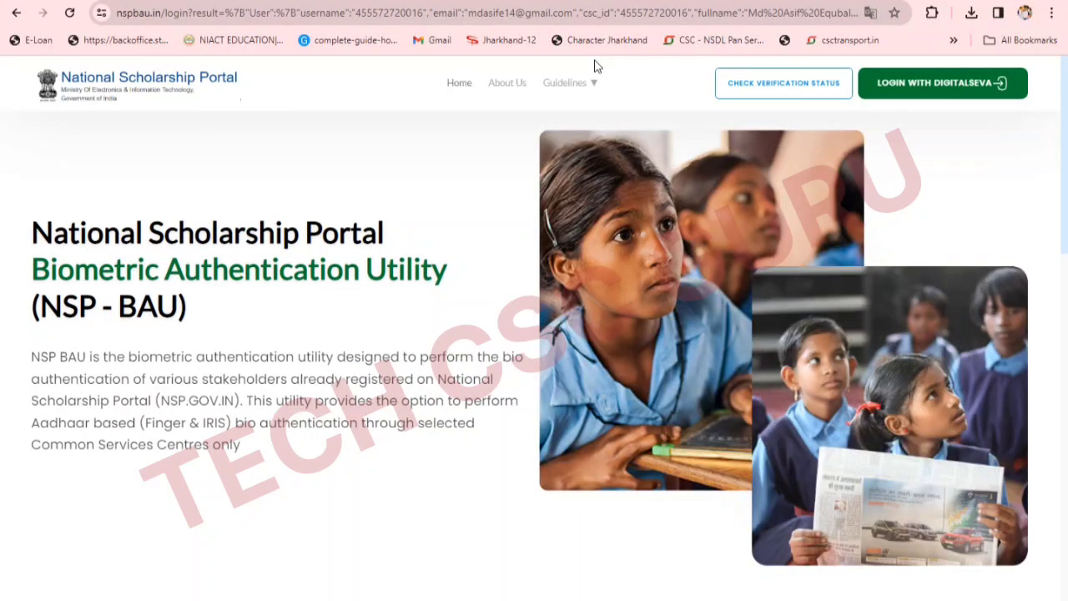
left_click(928, 94)
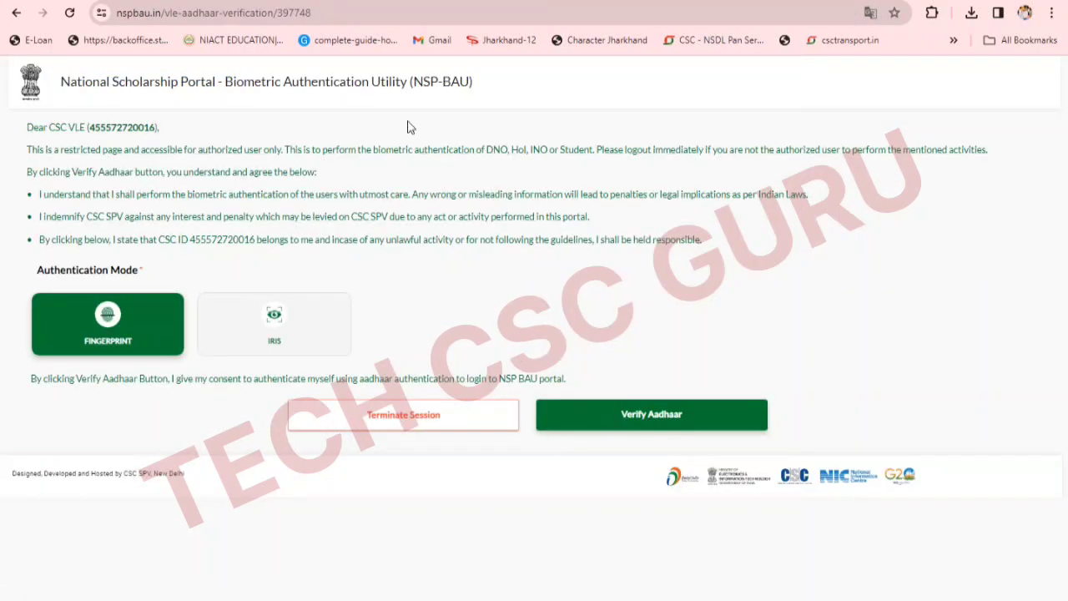
Step: Verify the operator's Aadhaar in fingerprint mode, giving the authentication consent and starting the biometric capture
left_click_drag(95, 127, 170, 130)
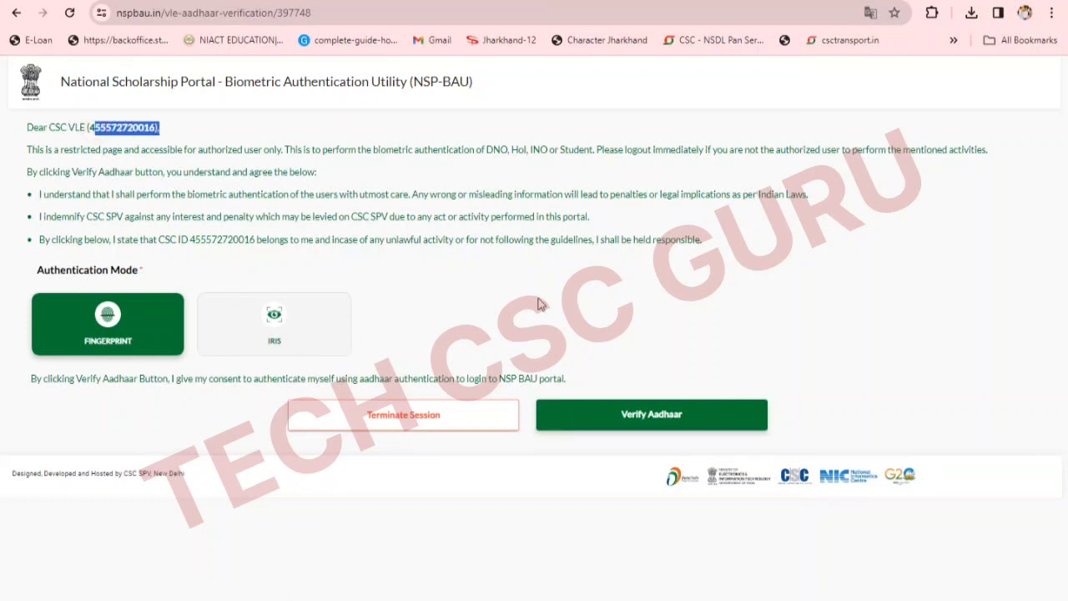
left_click(651, 418)
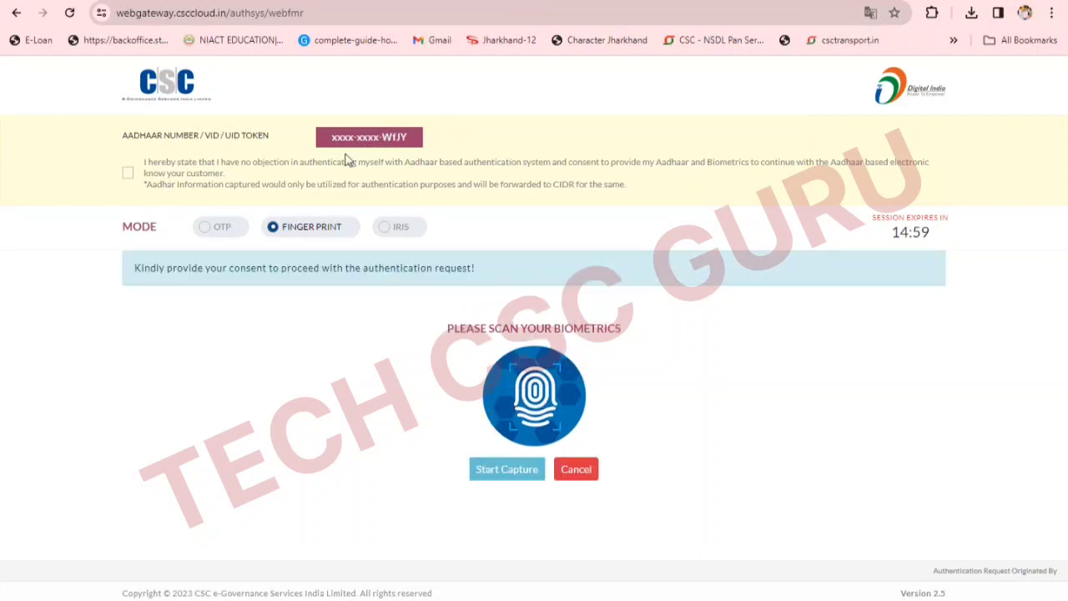
left_click(128, 173)
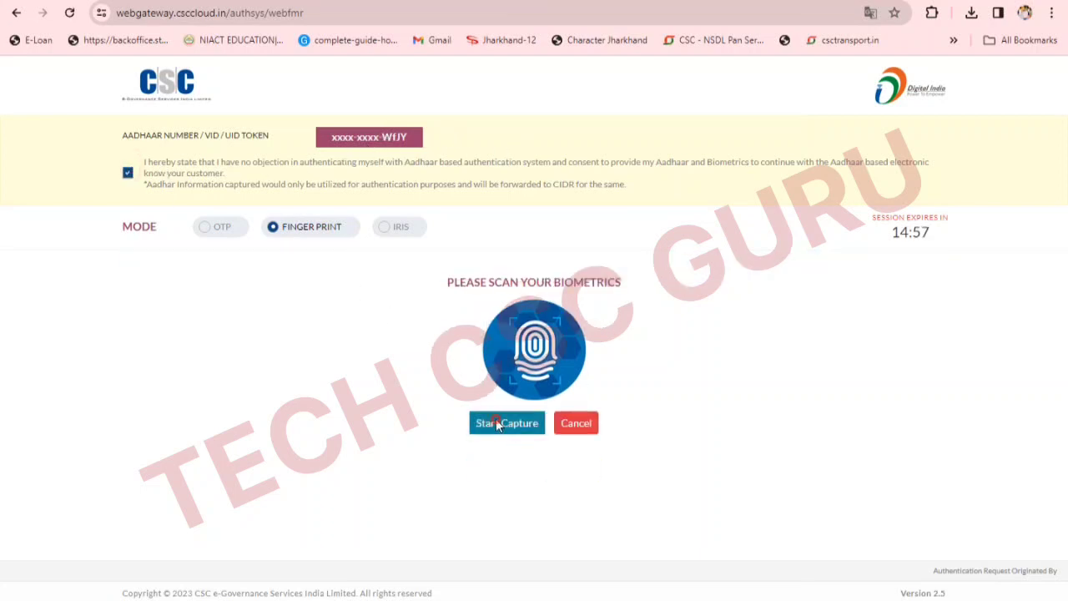
left_click(496, 422)
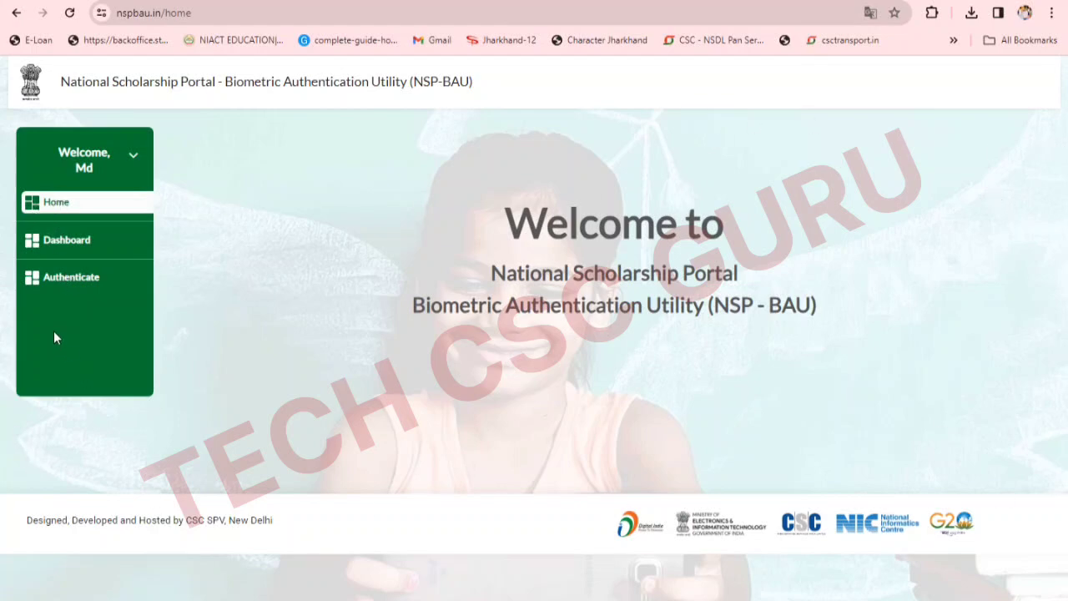
Step: Open the Head of Institute authentication form from the portal's authentication services
left_click(67, 281)
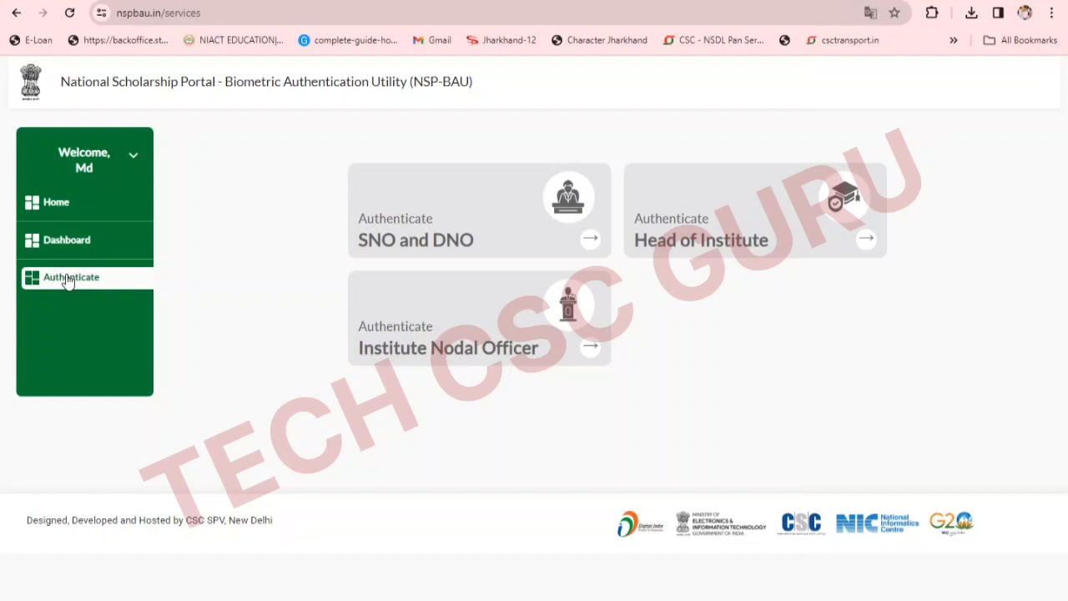
left_click(701, 228)
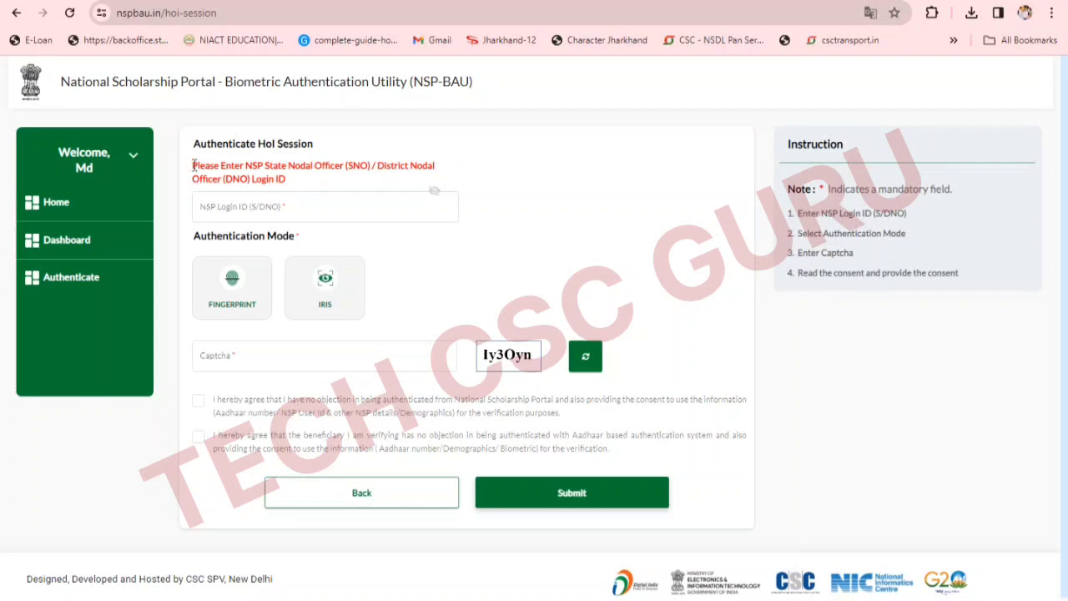
Step: Choose fingerprint authentication and give both consents on the Head of Institute form, and return to the authentication services page
left_click_drag(192, 165, 442, 163)
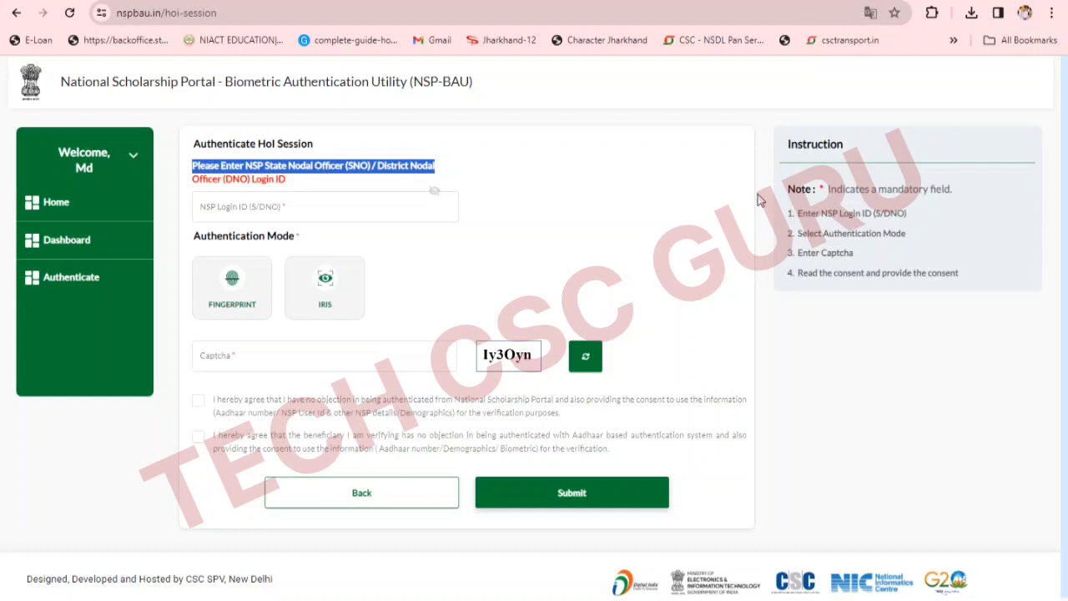
left_click(297, 205)
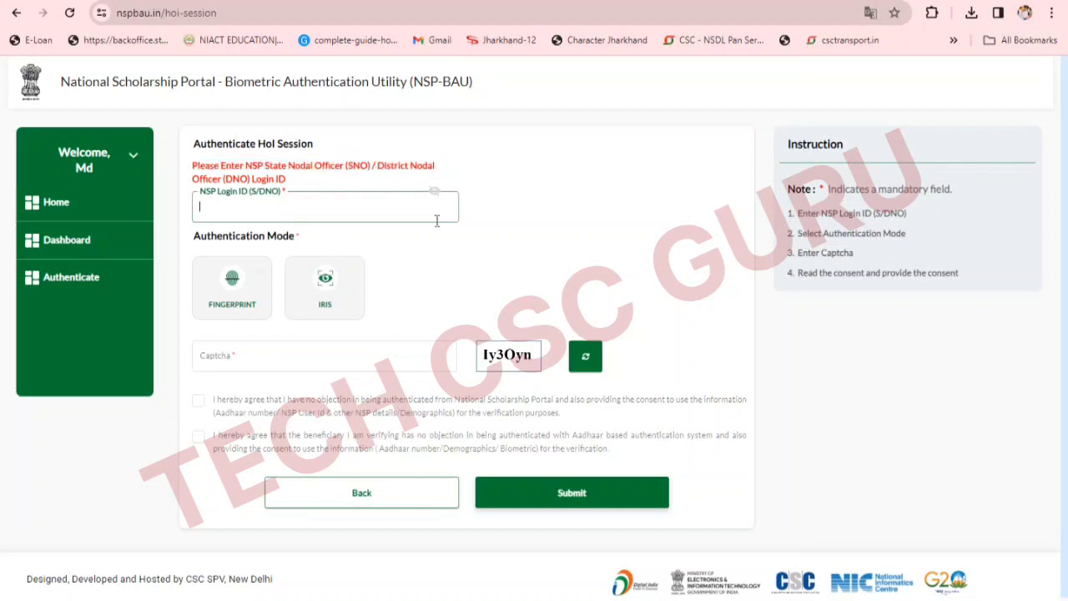
left_click(226, 294)
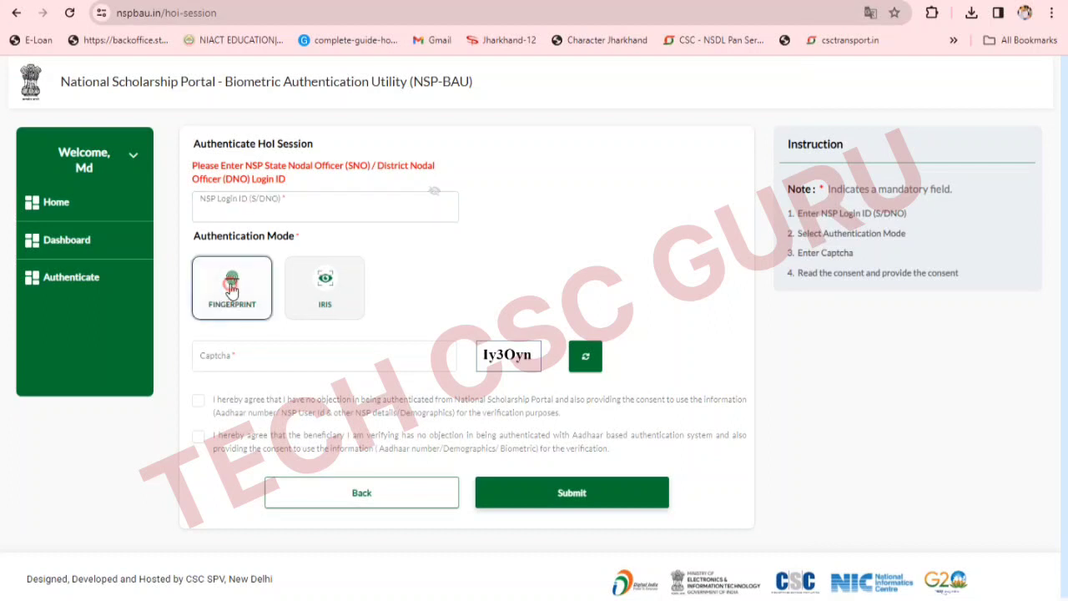
left_click(230, 356)
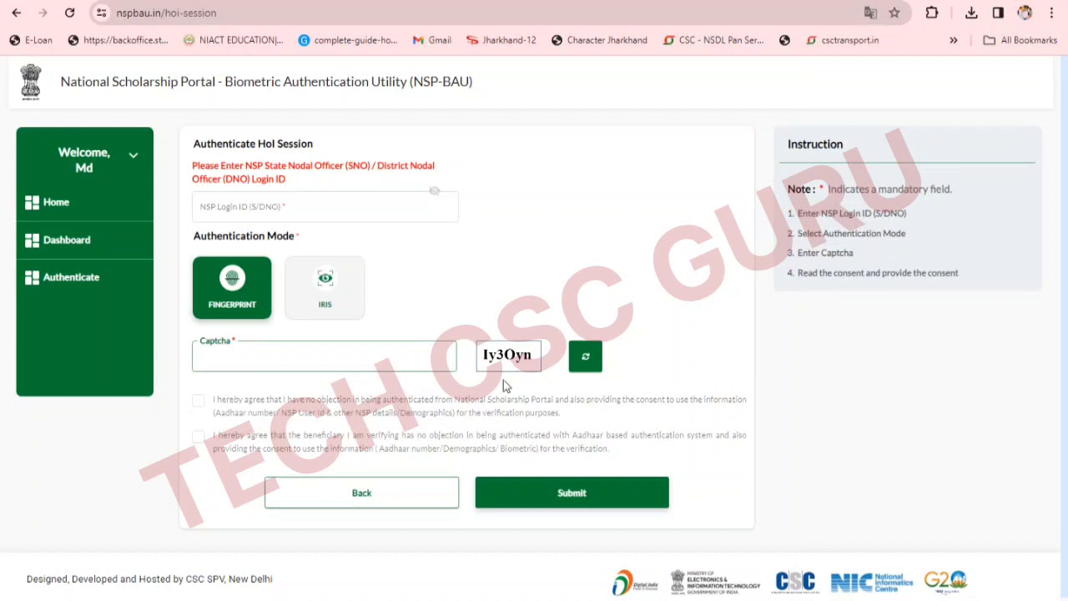
left_click(198, 402)
left_click(198, 435)
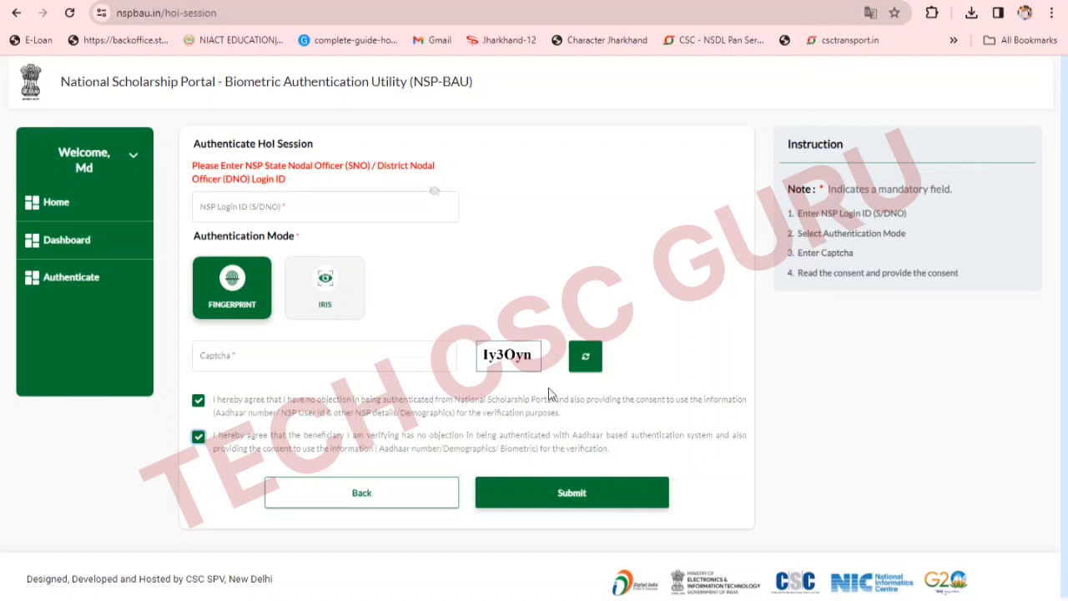
left_click(65, 282)
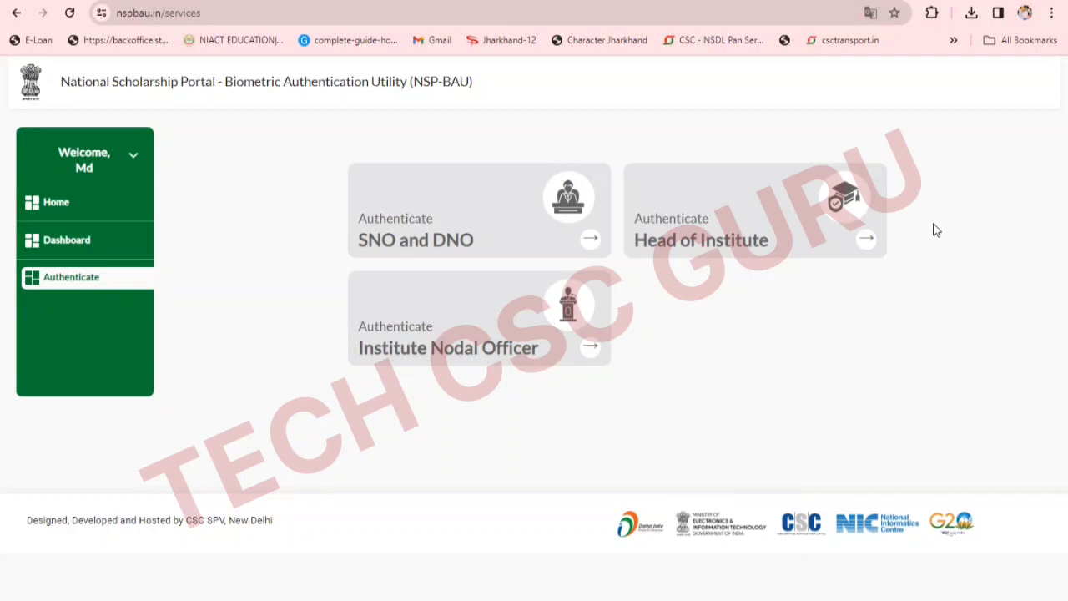
Step: Start a web search in a new browser tab with the text "40"
left_click(732, 13)
key("BackSpace")
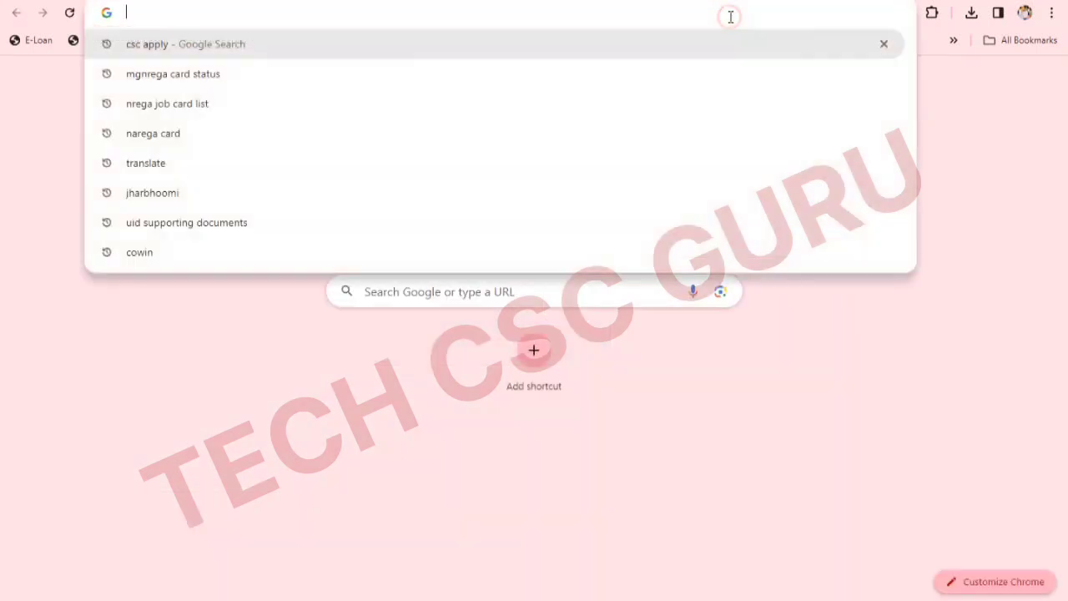
type("40")
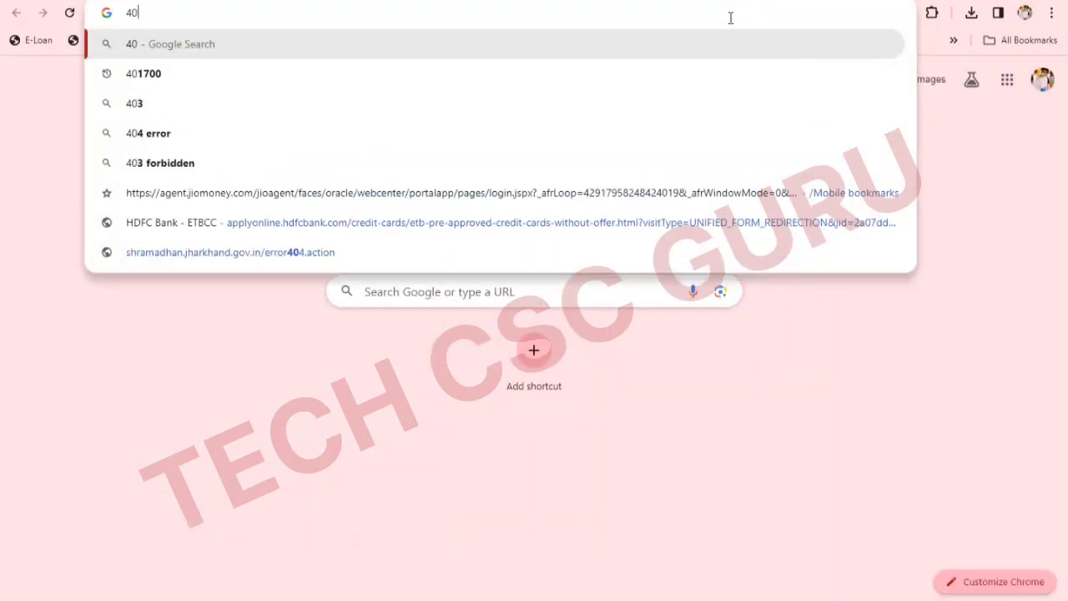